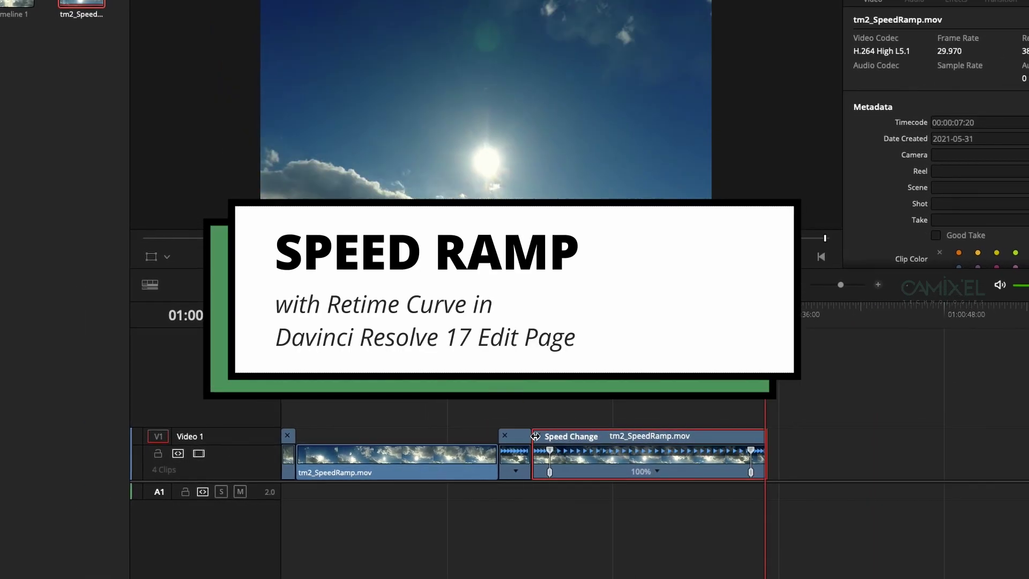
Bring up the context menu on the Edit page's empty Timeline 1.
{"action": "right_click", "coordinate": [606, 459]}
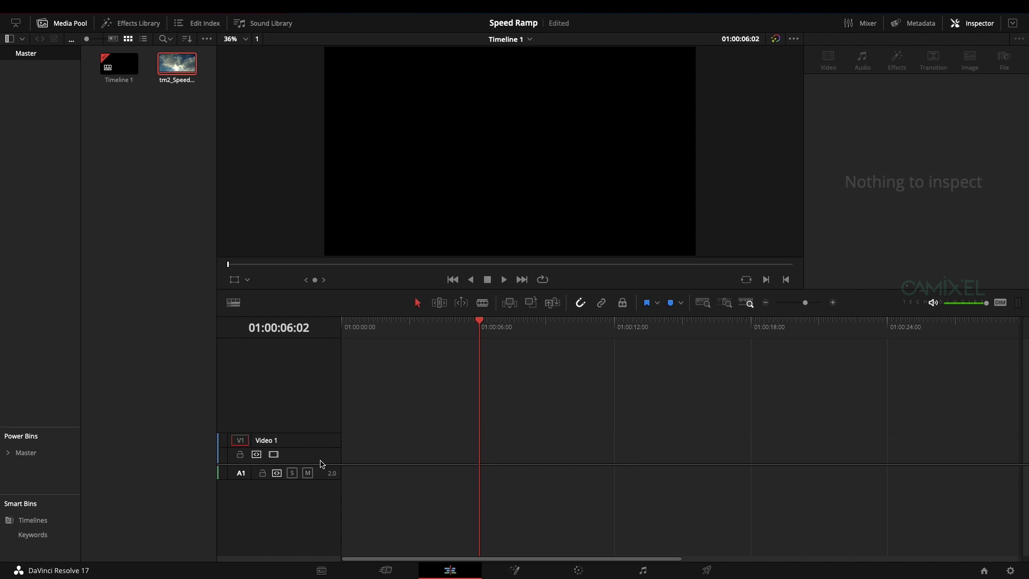
Place tm2_SpeedRamp.mov at the start of V1, preview it, and zoom the timeline out.
{"action": "left_click_drag", "start_coordinate": [177, 64], "coordinate": [344, 471]}
{"action": "key", "text": "space"}
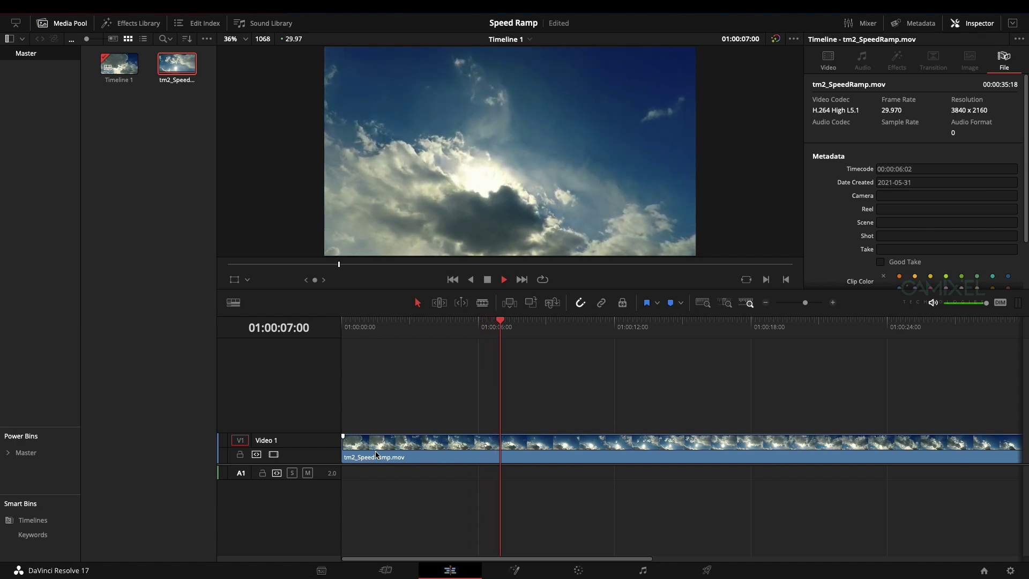
{"action": "key", "text": "ctrl+minus"}
{"action": "key", "text": "space"}
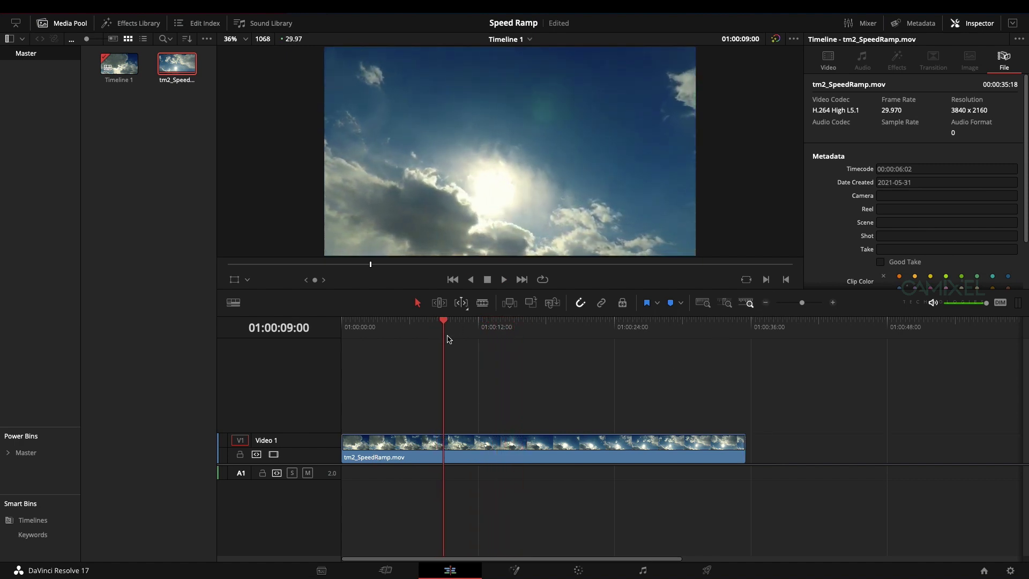
Cut the sky clip at 01:00:08:21 and 01:00:23:10 to make three pieces.
{"action": "left_click", "coordinate": [439, 329]}
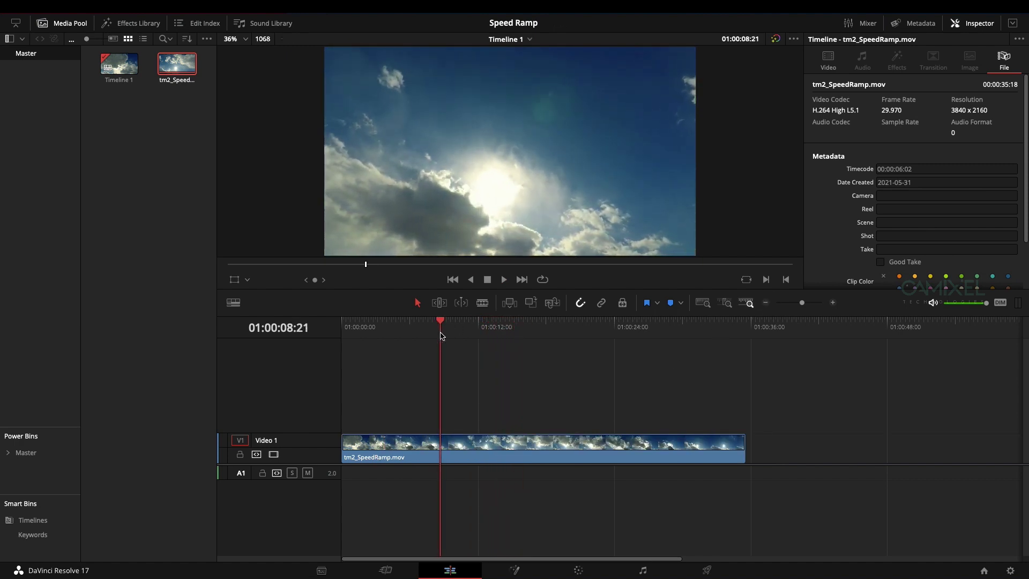
{"action": "key", "text": "ctrl+b"}
{"action": "left_click_drag", "start_coordinate": [464, 337], "coordinate": [607, 344]}
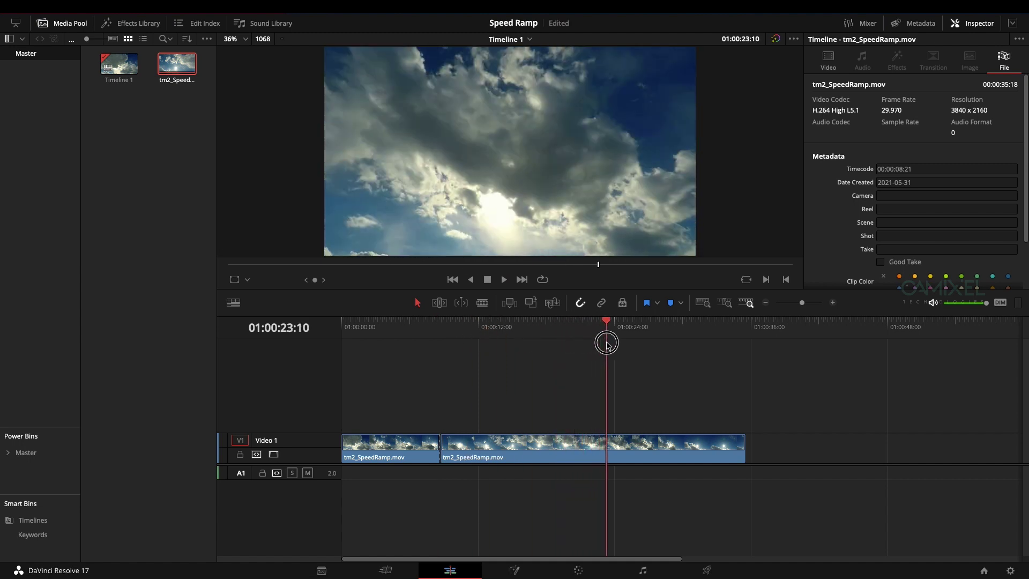
{"action": "key", "text": "ctrl+b"}
{"action": "left_click_drag", "start_coordinate": [528, 339], "coordinate": [524, 344]}
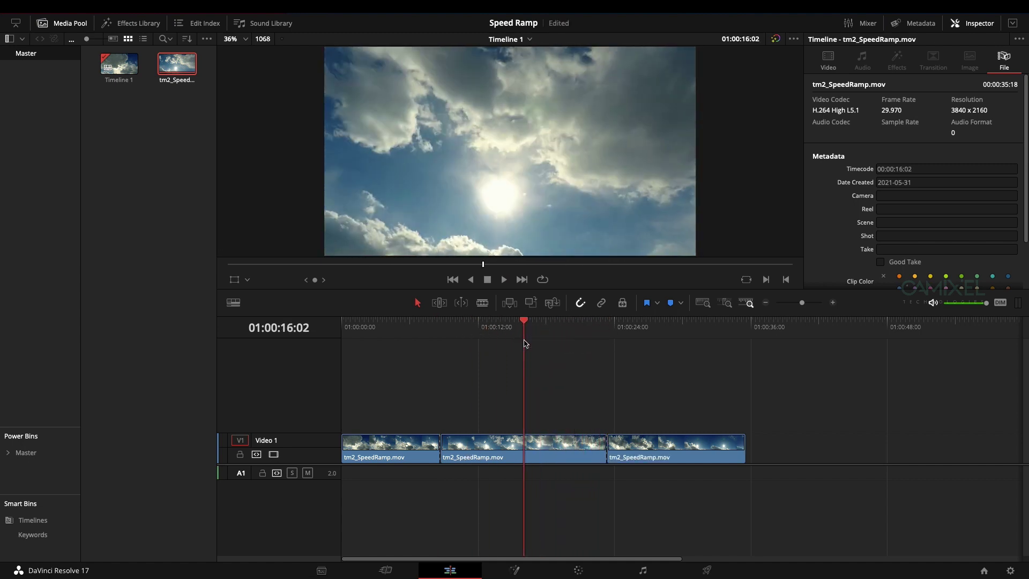
{"action": "left_click", "coordinate": [383, 338]}
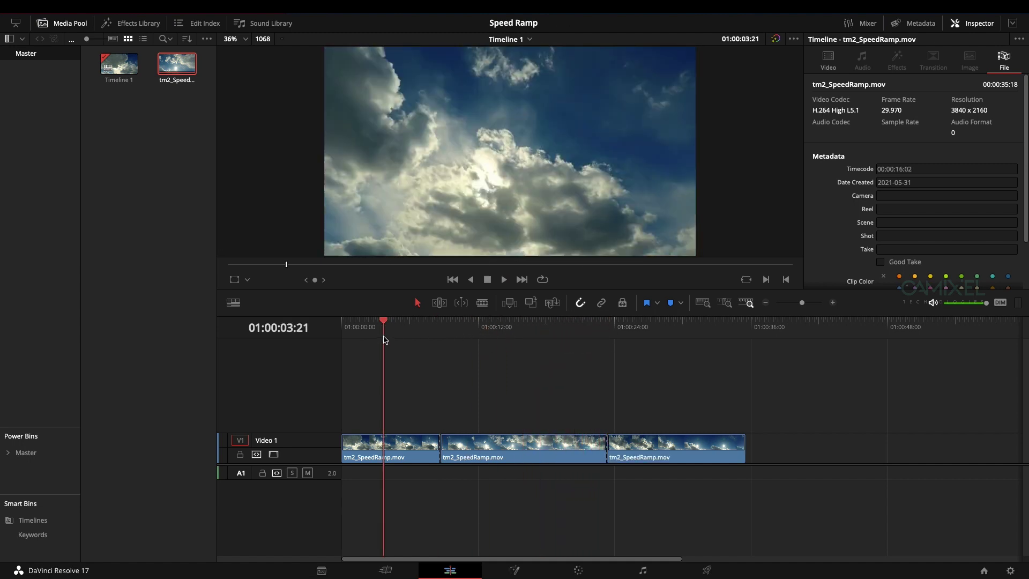
Speed the first piece up to 235% and delete the gap after it.
{"action": "left_click", "coordinate": [389, 446]}
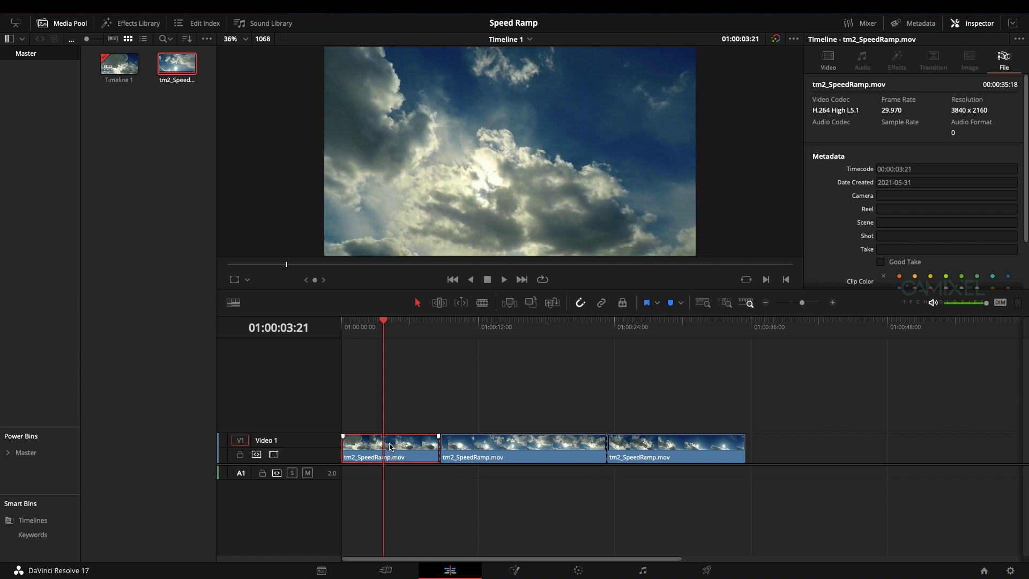
{"action": "key", "text": "ctrl+r"}
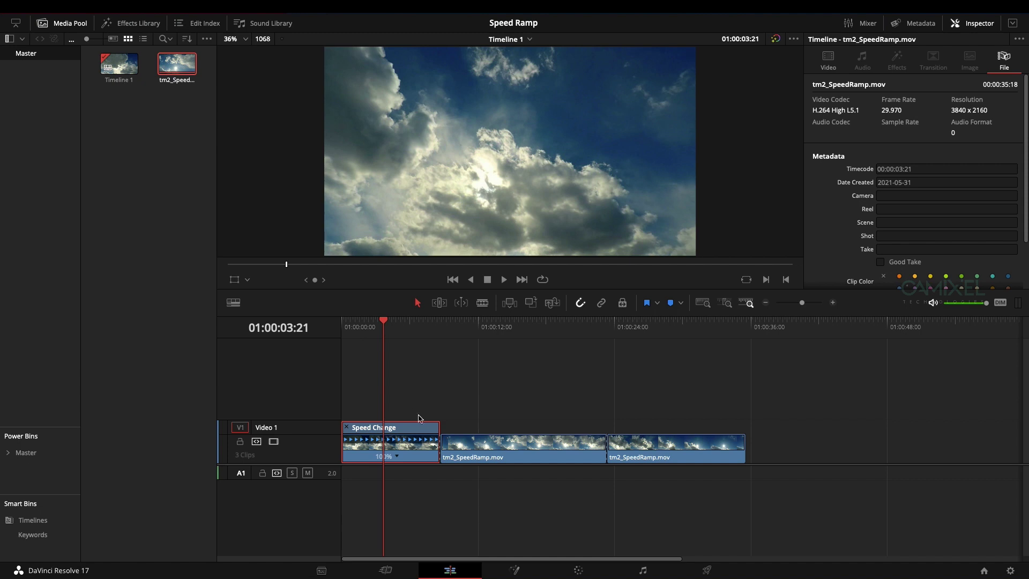
{"action": "left_click_drag", "start_coordinate": [438, 426], "coordinate": [381, 425]}
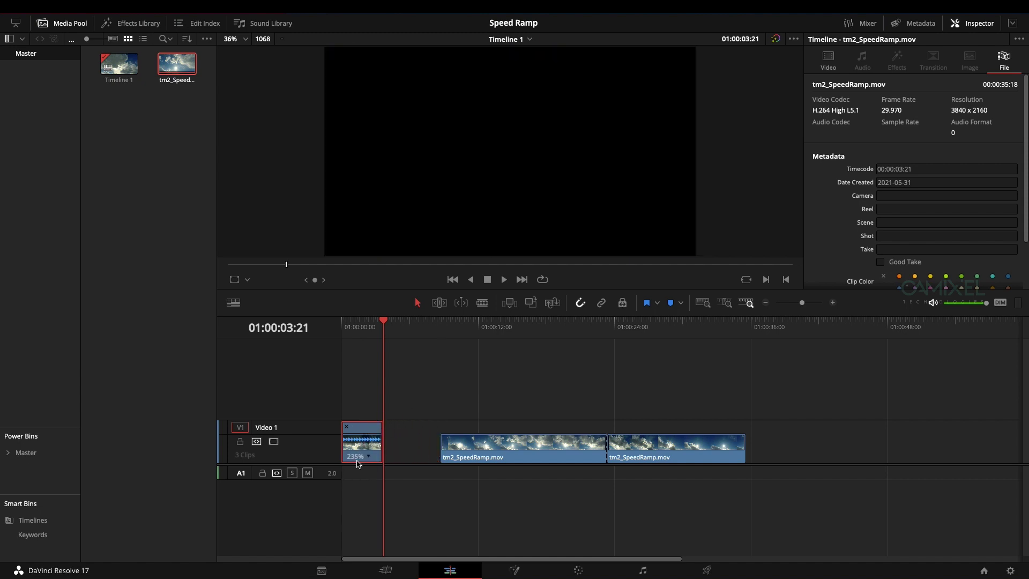
{"action": "left_click", "coordinate": [403, 459]}
{"action": "key", "text": "Delete"}
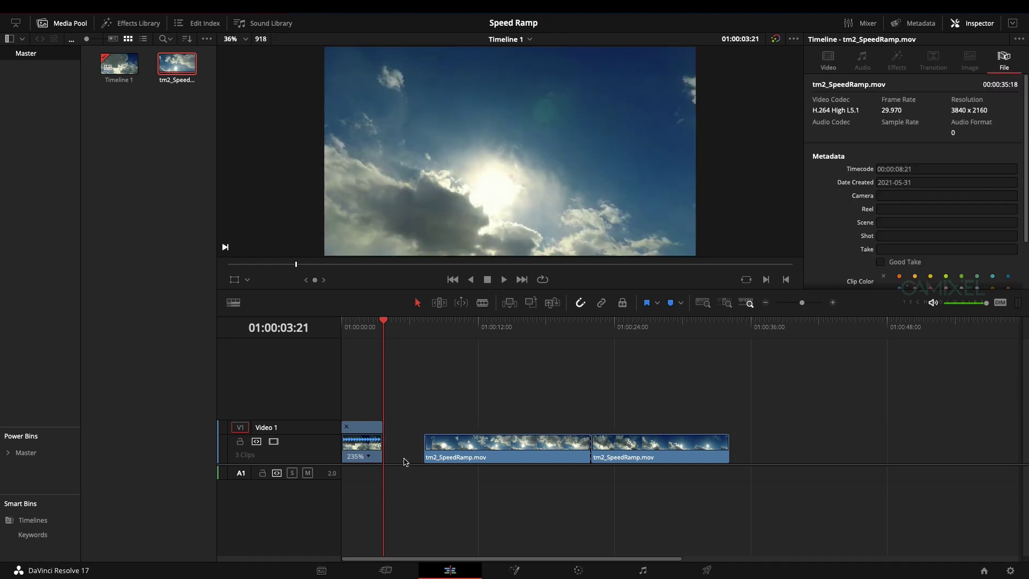
Speed up and shorten the third piece by dragging its retime handle.
{"action": "left_click", "coordinate": [564, 462]}
{"action": "key", "text": "ctrl+r"}
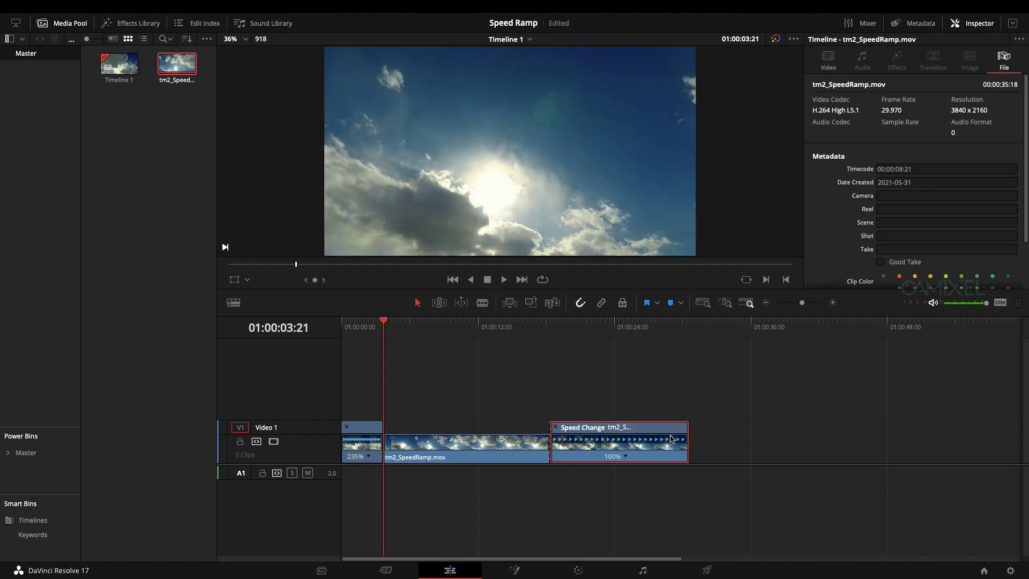
{"action": "left_click_drag", "start_coordinate": [684, 428], "coordinate": [574, 429]}
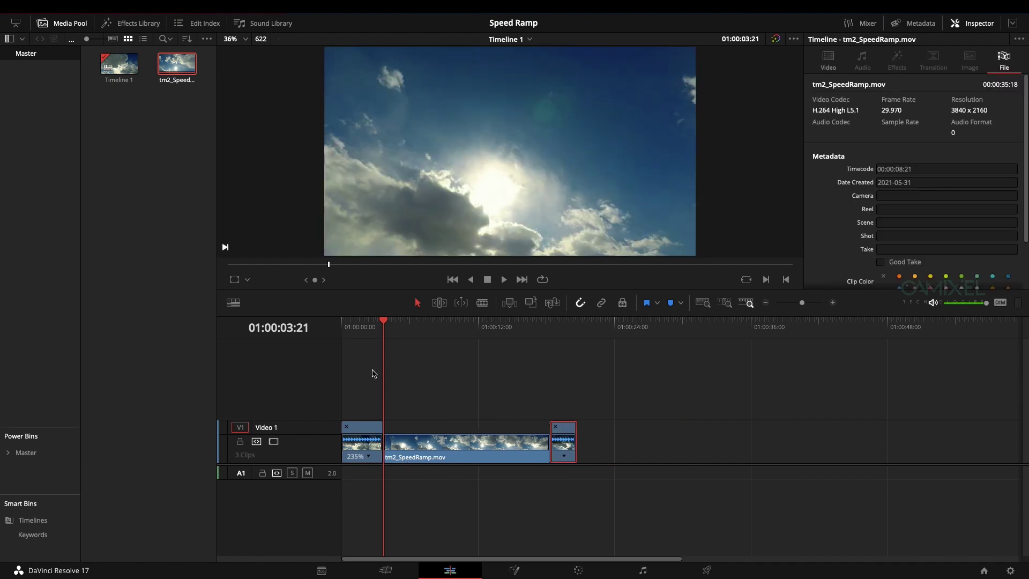
{"action": "left_click", "coordinate": [334, 329]}
Review playback, then set the first piece to a much faster Change Speed preset.
{"action": "key", "text": "space"}
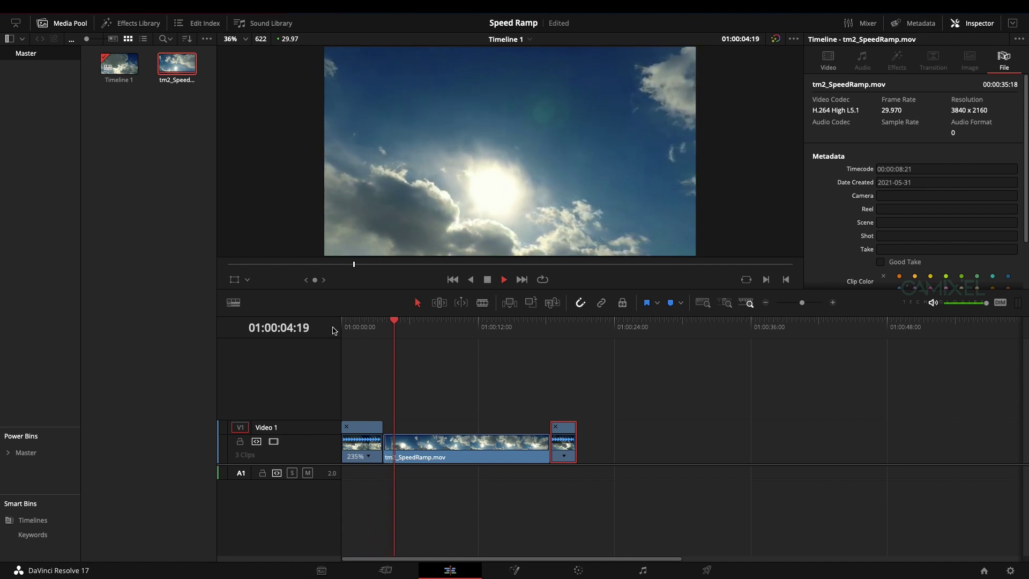
{"action": "key", "text": "space"}
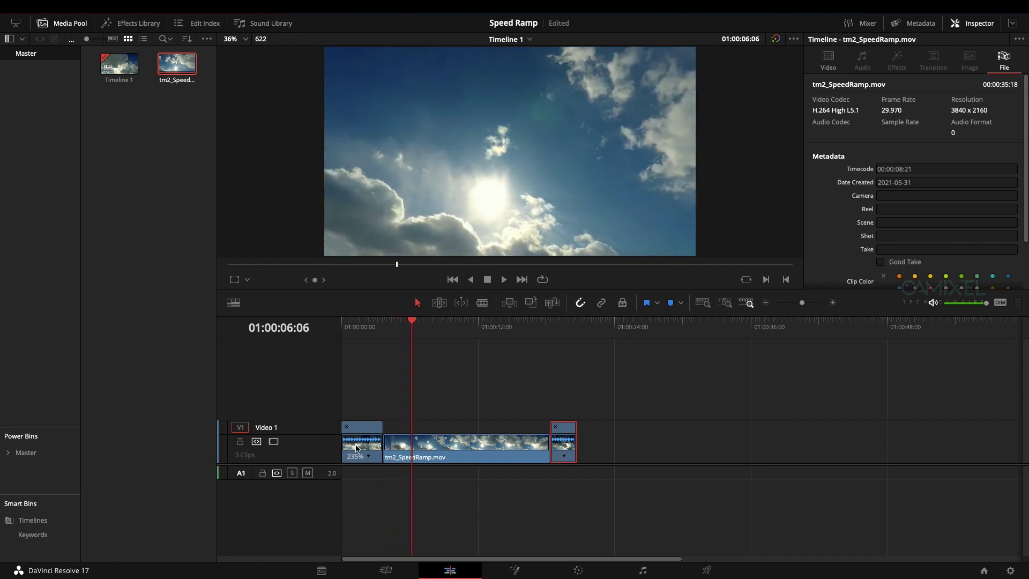
{"action": "left_click", "coordinate": [368, 455]}
{"action": "mouse_move", "coordinate": [407, 488]}
{"action": "left_click", "coordinate": [468, 567]}
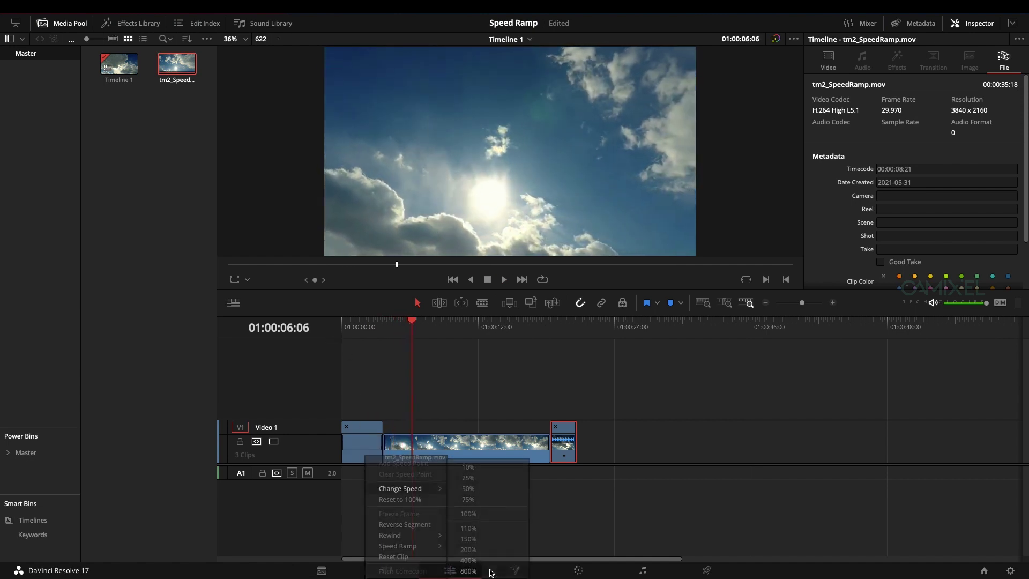
Delete the gap between pieces and play back from the start and from about 14 seconds.
{"action": "left_click", "coordinate": [371, 446]}
{"action": "key", "text": "Delete"}
{"action": "left_click", "coordinate": [338, 328]}
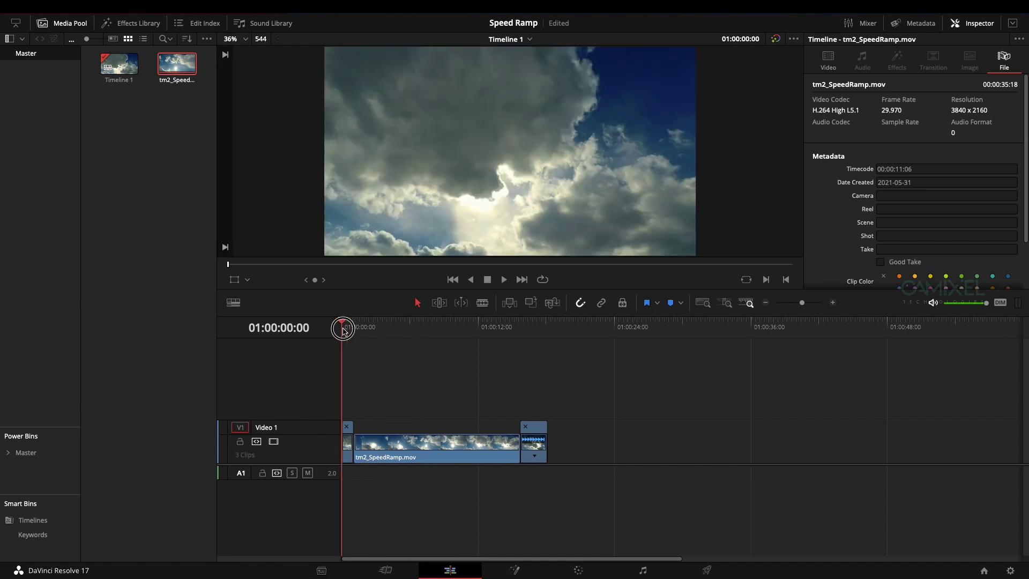
{"action": "key", "text": "space"}
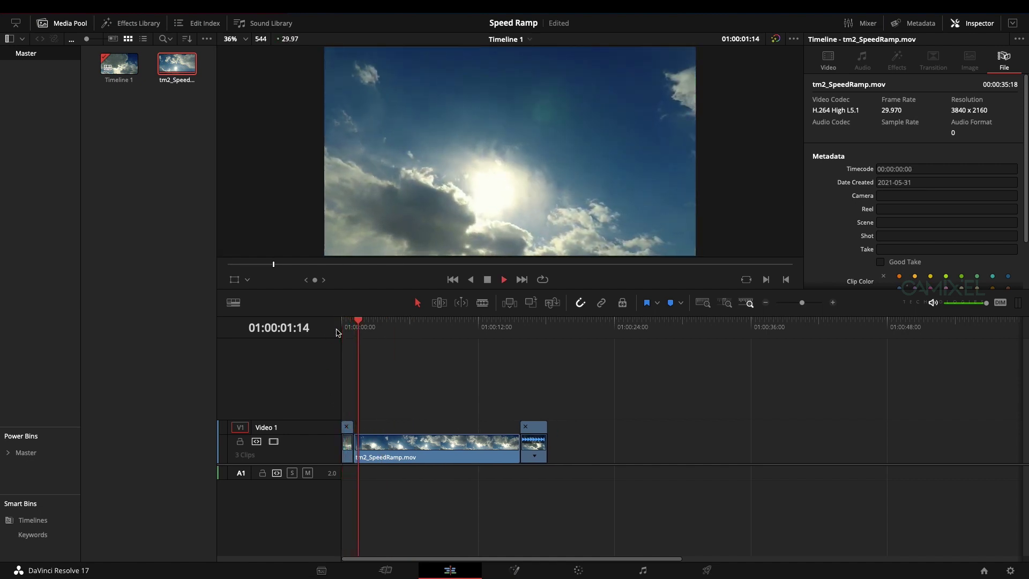
{"action": "key", "text": "space"}
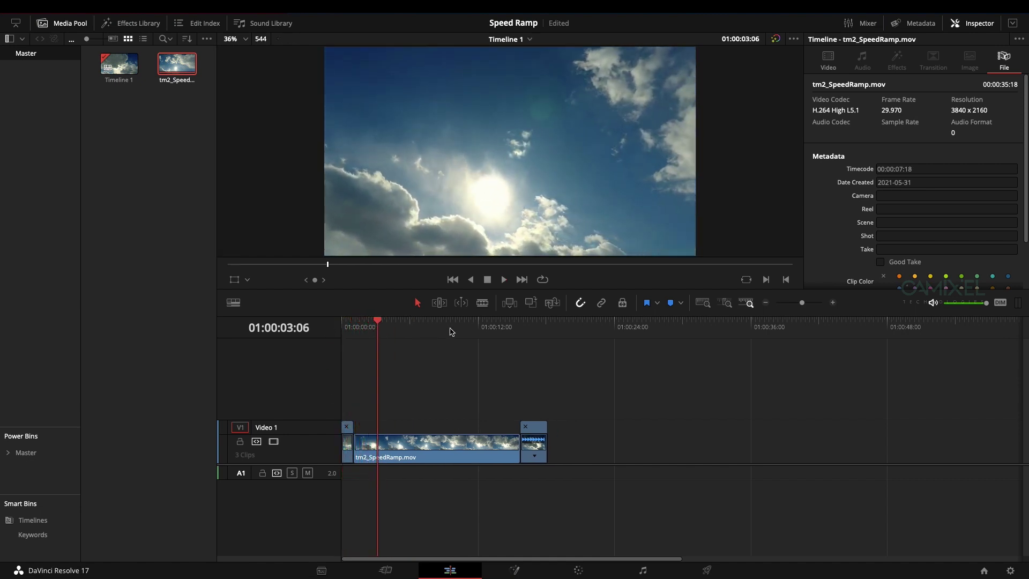
{"action": "left_click", "coordinate": [509, 328]}
{"action": "key", "text": "space"}
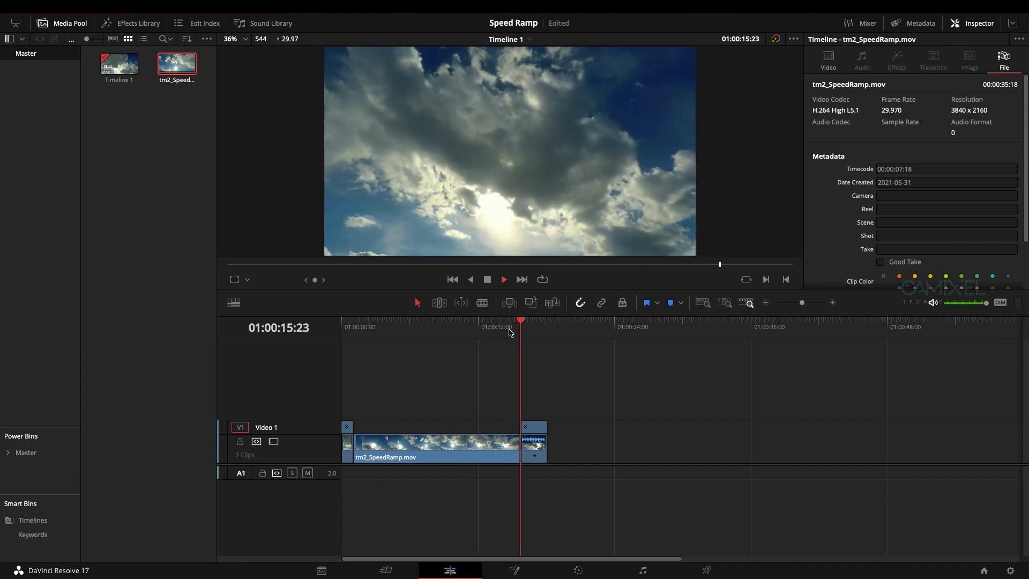
{"action": "key", "text": "space"}
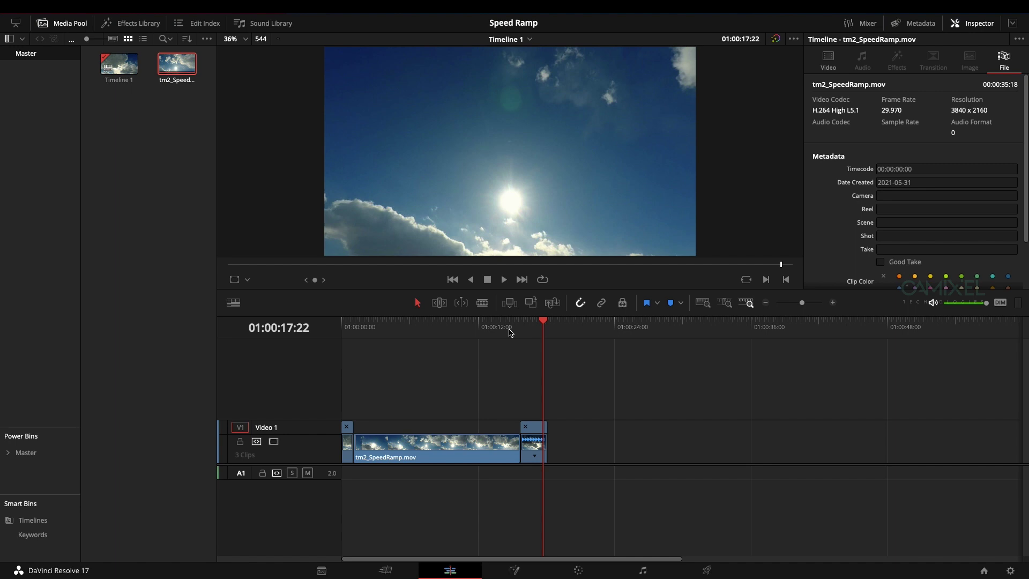
{"action": "left_click_drag", "start_coordinate": [177, 64], "coordinate": [555, 458]}
Add a fourth tm2_SpeedRamp.mov clip after the pieces and show its 100% retime controls.
{"action": "left_click_drag", "start_coordinate": [601, 326], "coordinate": [634, 327]}
{"action": "left_click", "coordinate": [674, 441]}
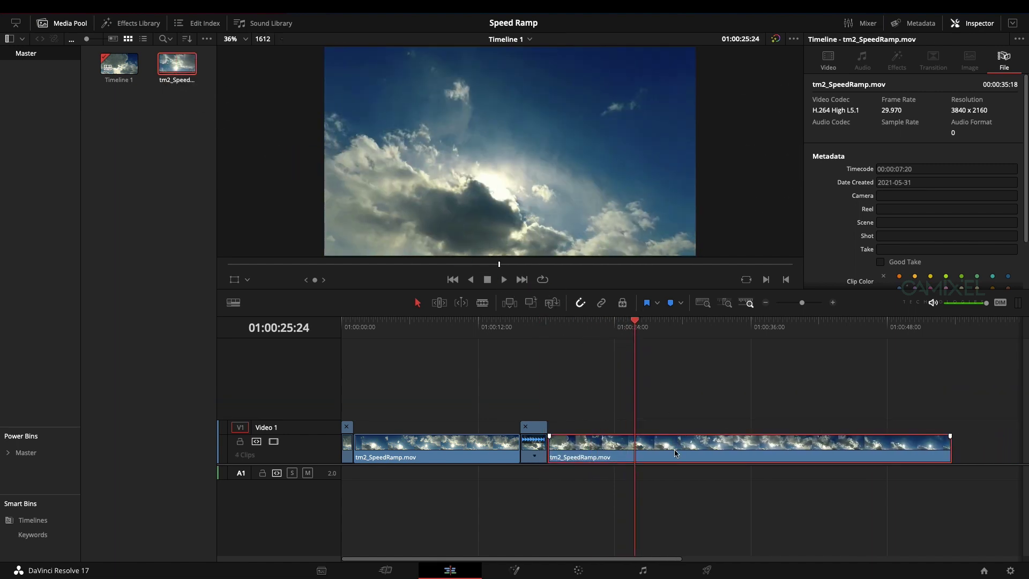
{"action": "key", "text": "ctrl+r"}
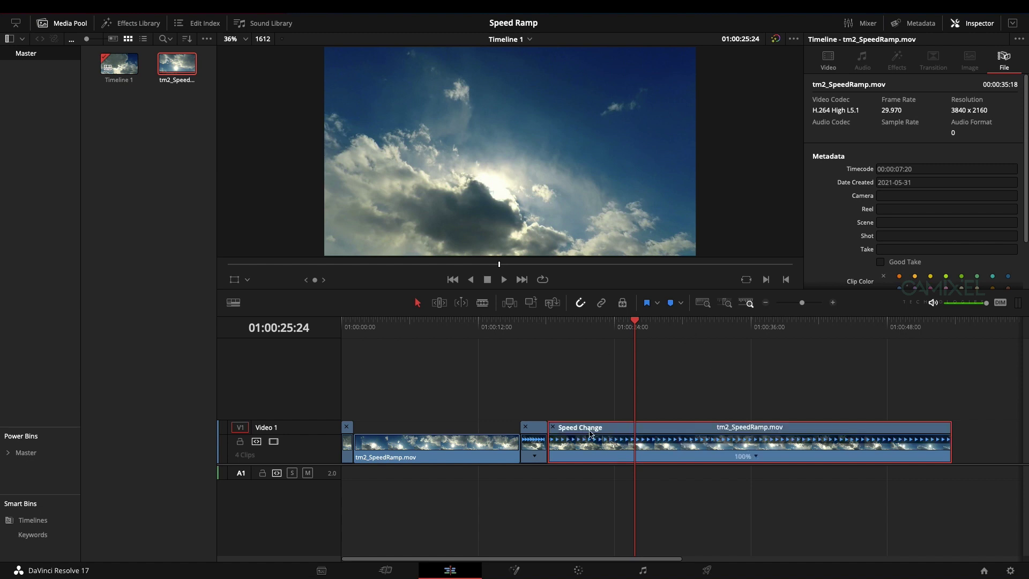
{"action": "left_click", "coordinate": [667, 327]}
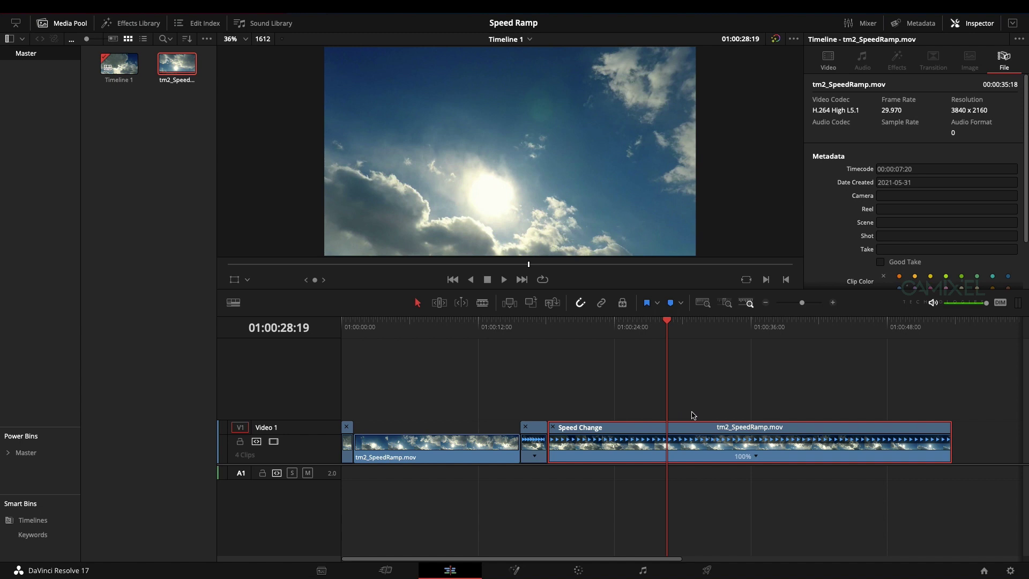
Add two speed points to the fourth clip, dividing it into three sections.
{"action": "left_click", "coordinate": [755, 457]}
{"action": "left_click", "coordinate": [778, 467]}
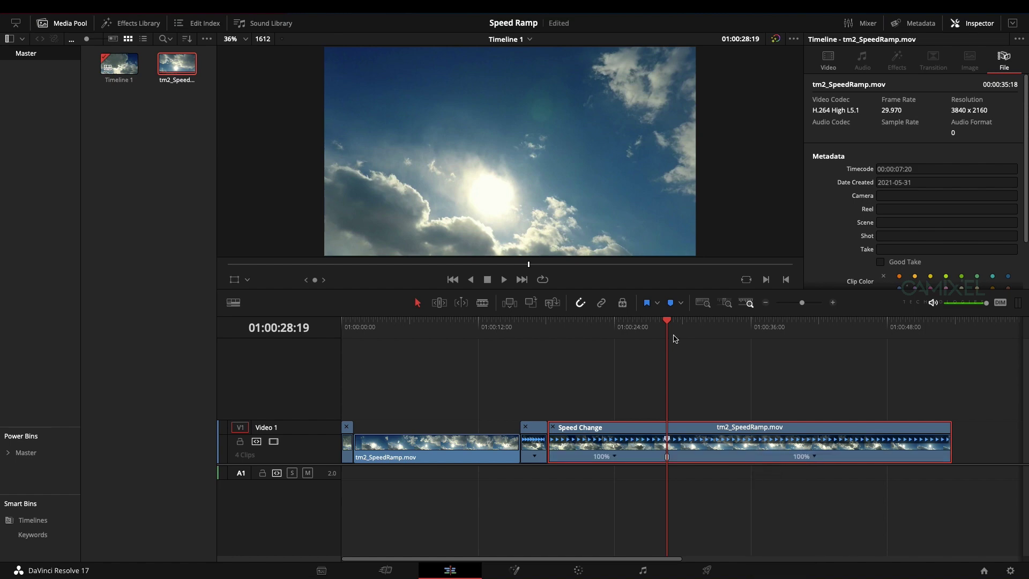
{"action": "left_click_drag", "start_coordinate": [676, 337], "coordinate": [832, 352]}
{"action": "left_click", "coordinate": [815, 457]}
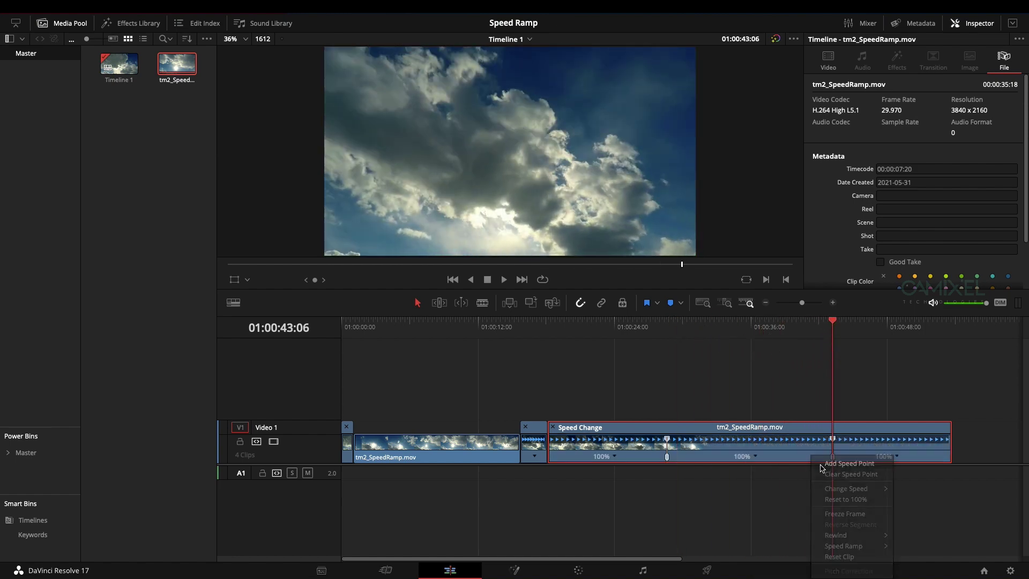
{"action": "left_click", "coordinate": [838, 467]}
{"action": "left_click_drag", "start_coordinate": [686, 328], "coordinate": [662, 333]}
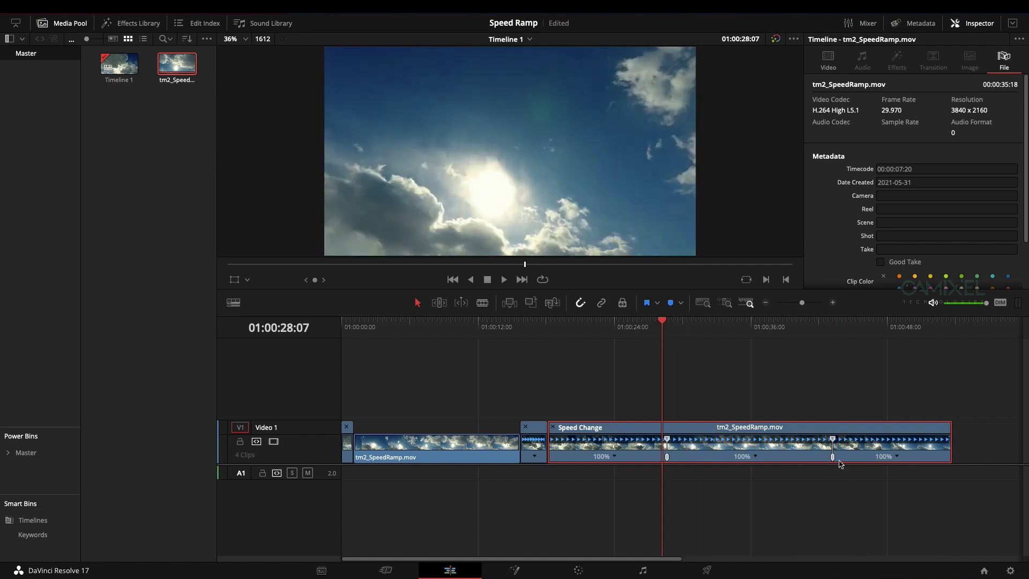
Greatly speed up the first and last sections, keep the middle at 100%, and preview.
{"action": "left_click", "coordinate": [613, 456]}
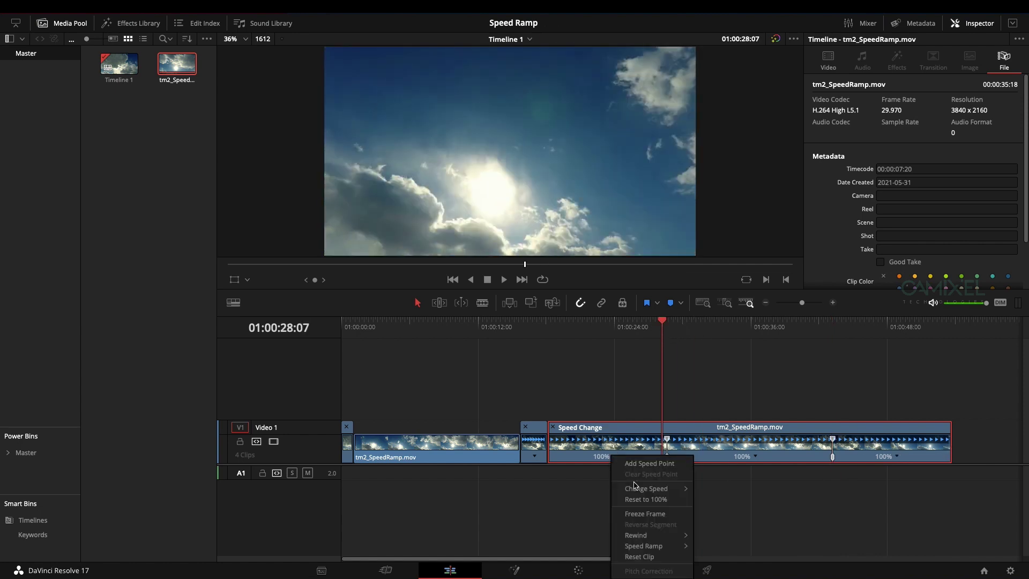
{"action": "mouse_move", "coordinate": [638, 489]}
{"action": "left_click", "coordinate": [715, 571]}
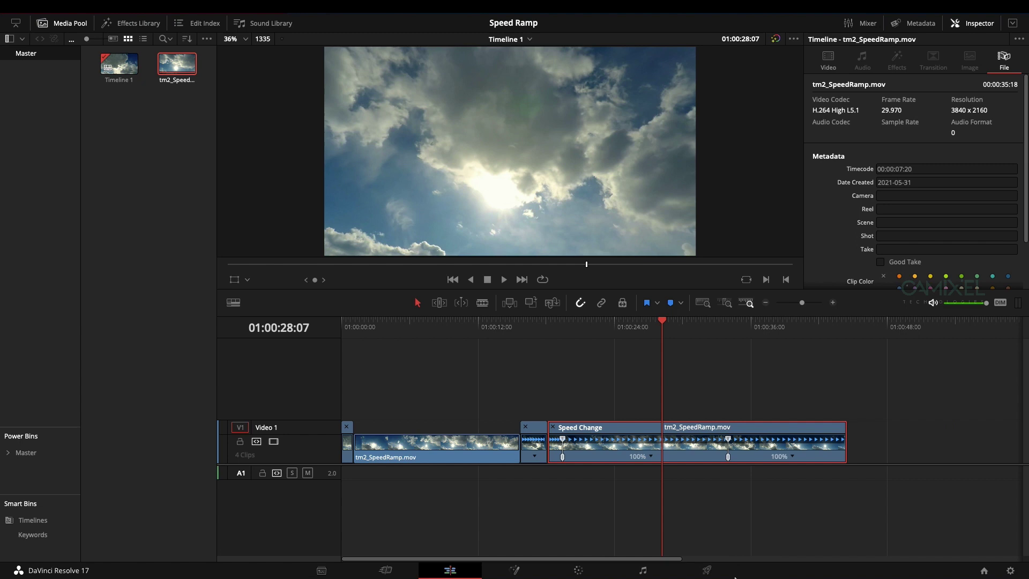
{"action": "left_click", "coordinate": [792, 456]}
{"action": "mouse_move", "coordinate": [828, 492]}
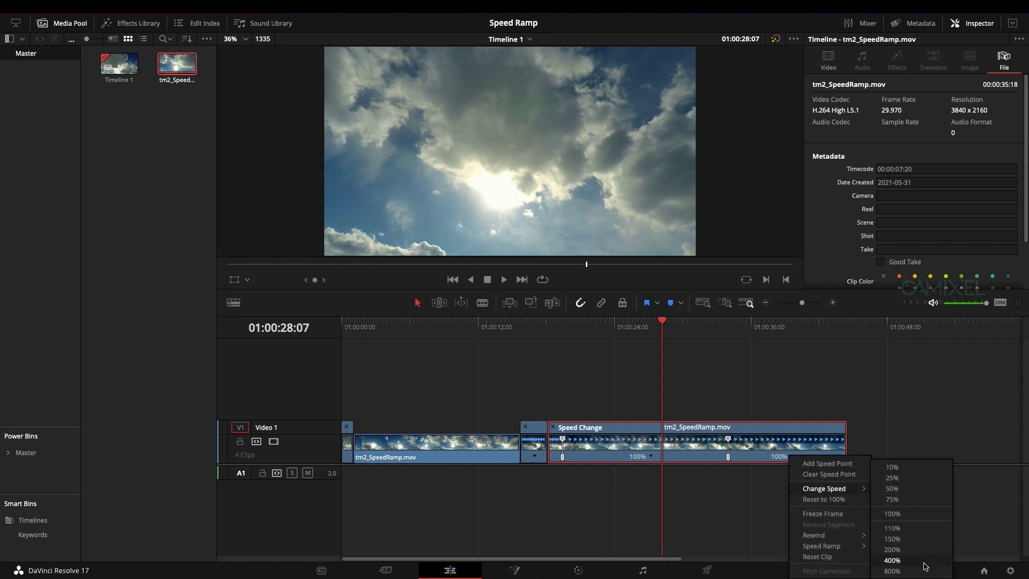
{"action": "left_click", "coordinate": [892, 571]}
{"action": "left_click", "coordinate": [550, 332]}
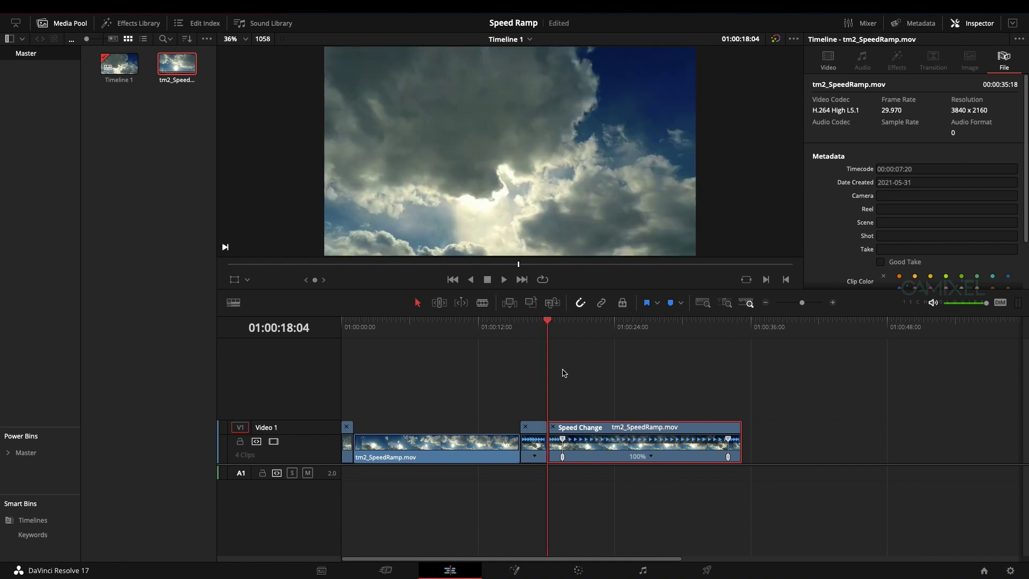
{"action": "key", "text": "space"}
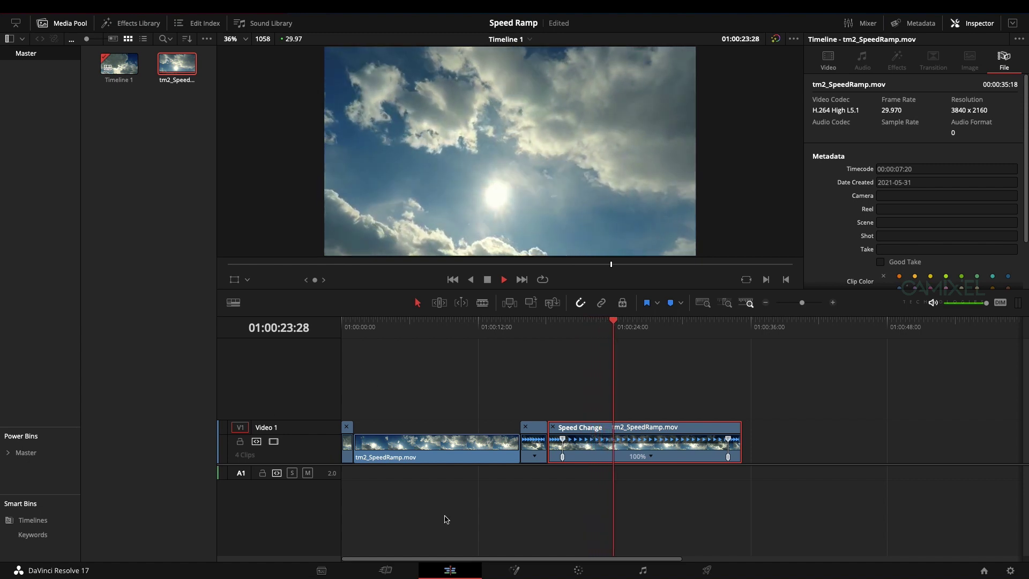
{"action": "key", "text": "space"}
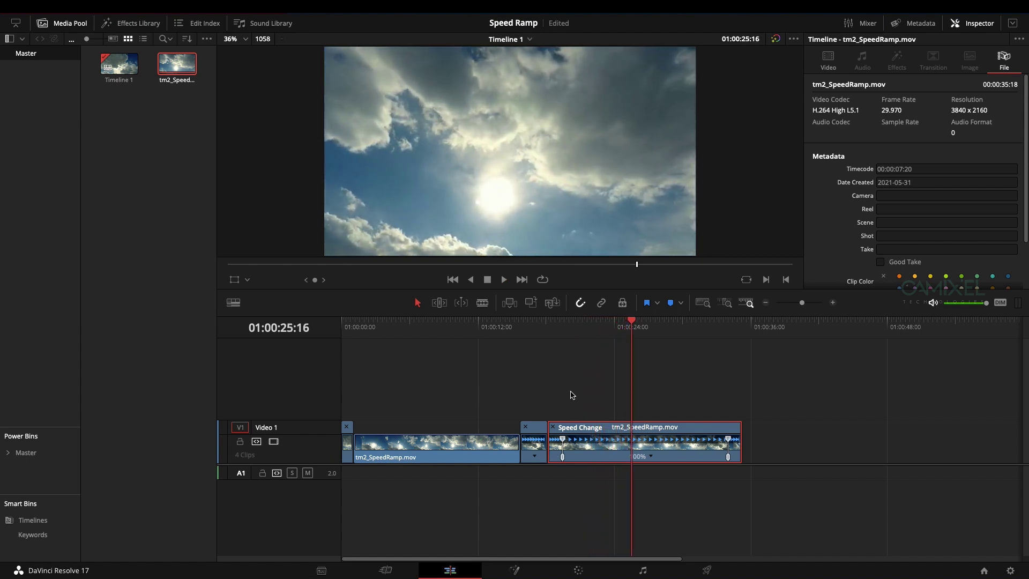
{"action": "left_click", "coordinate": [726, 323]}
{"action": "key", "text": "space"}
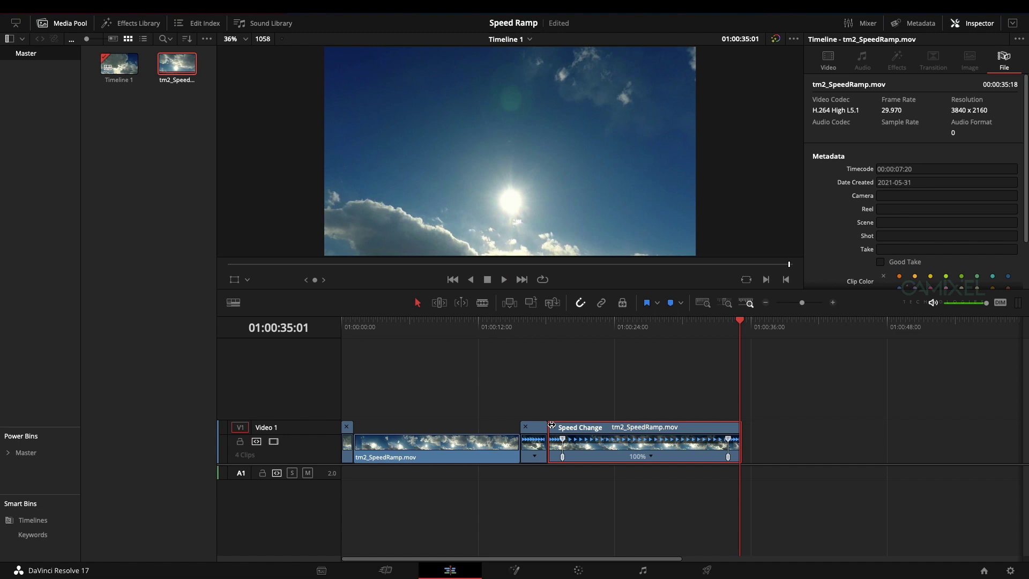
{"action": "left_click", "coordinate": [551, 426]}
Show the last clip's Retime Curve and zoom the timeline in on it.
{"action": "right_click", "coordinate": [610, 446]}
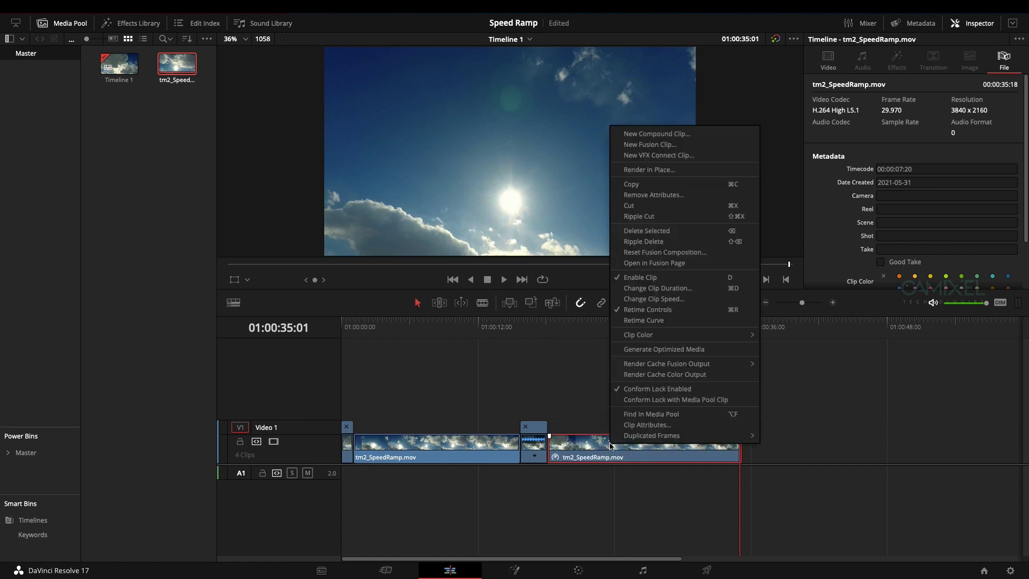
{"action": "left_click", "coordinate": [643, 321]}
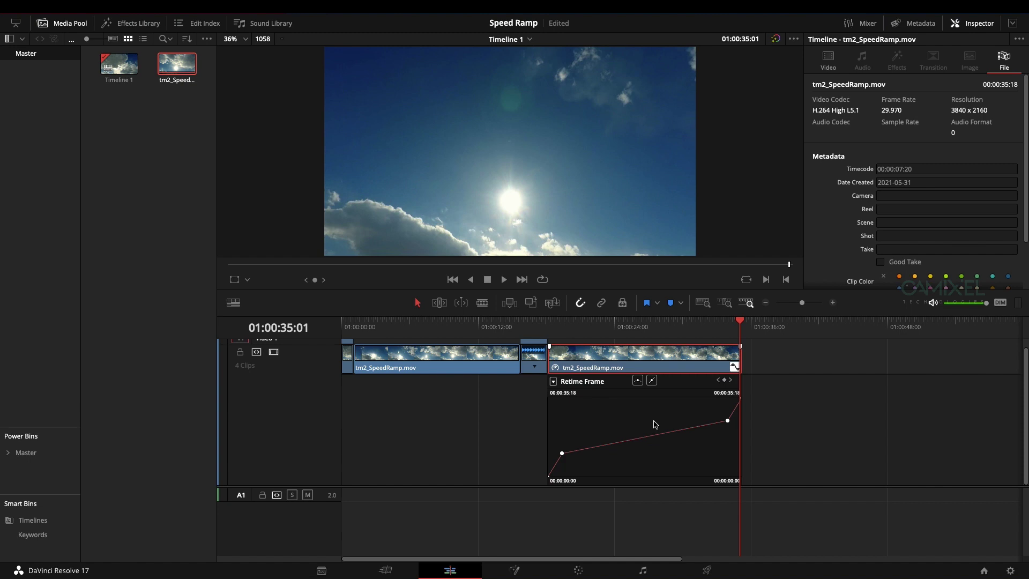
{"action": "left_click", "coordinate": [833, 301]}
Make the later retime keyframe smooth and drag its Bezier handle to ease the curve.
{"action": "mouse_move", "coordinate": [657, 421]}
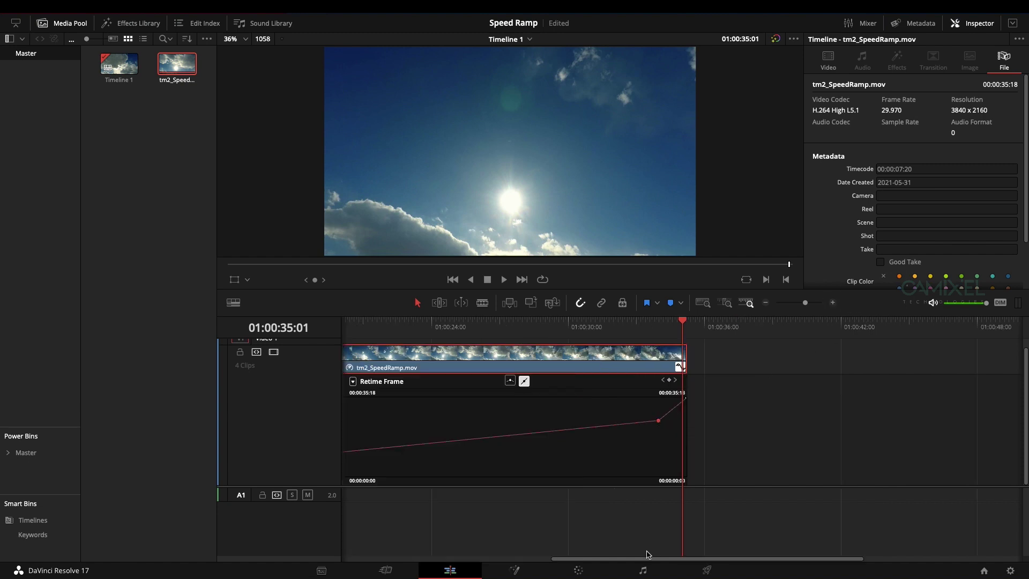
{"action": "left_click", "coordinate": [509, 380]}
{"action": "left_click_drag", "start_coordinate": [649, 421], "coordinate": [628, 420]}
Play back the eased section from near the clip end and from about 01:00:14.
{"action": "left_click", "coordinate": [609, 325]}
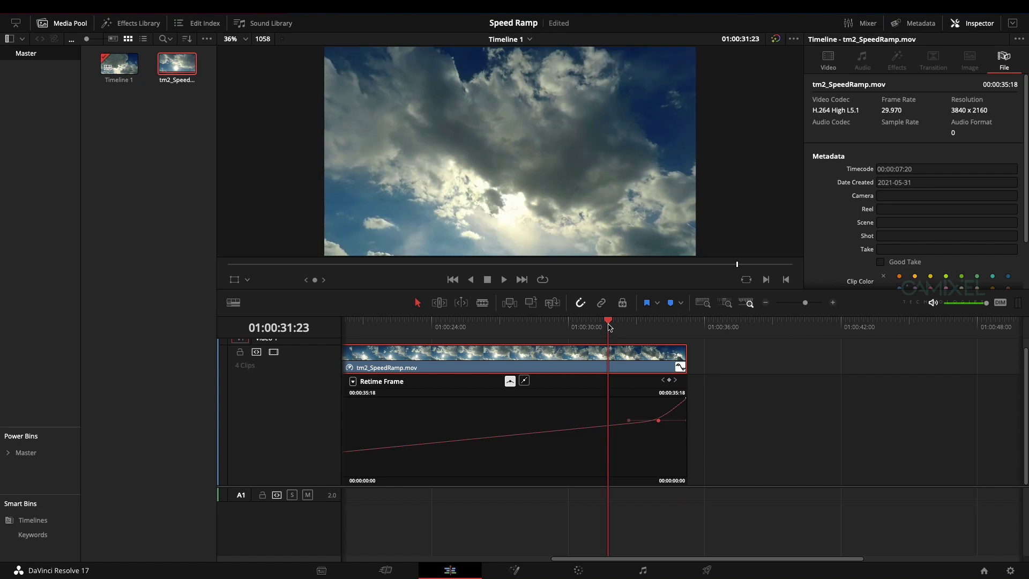
{"action": "key", "text": "space"}
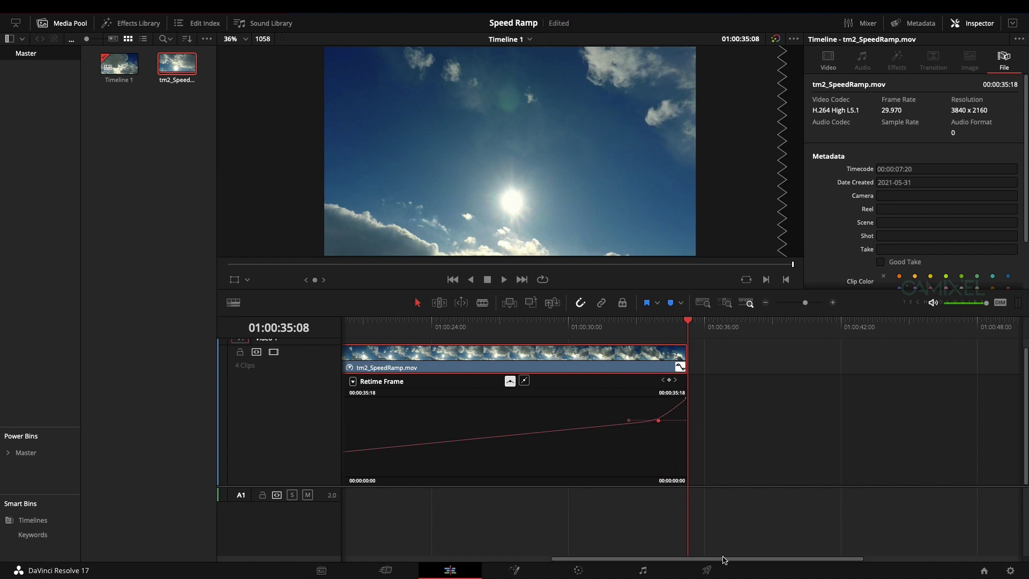
{"action": "left_click_drag", "start_coordinate": [723, 552], "coordinate": [615, 548]}
{"action": "left_click", "coordinate": [444, 340]}
{"action": "key", "text": "space"}
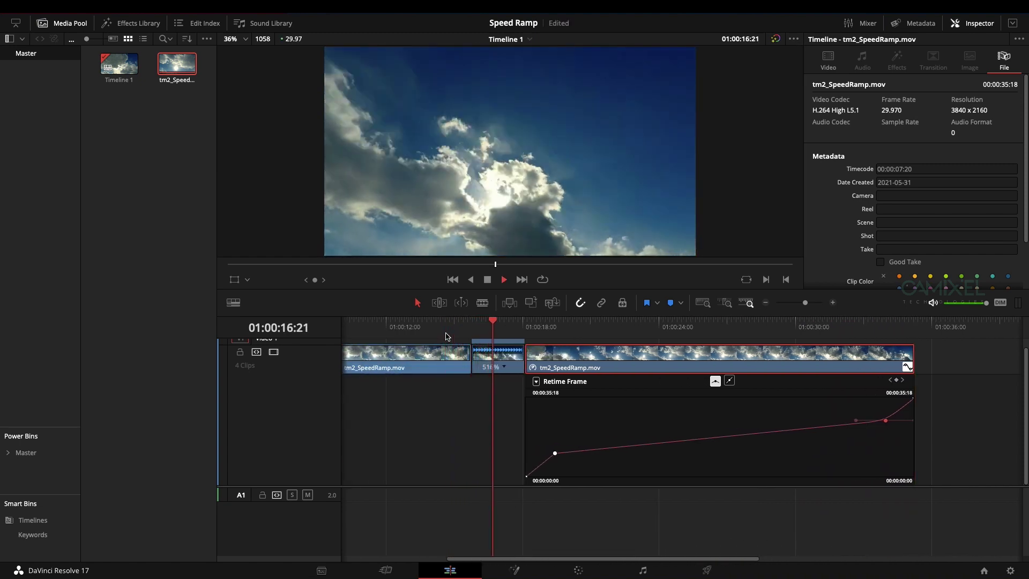
{"action": "left_click", "coordinate": [849, 327]}
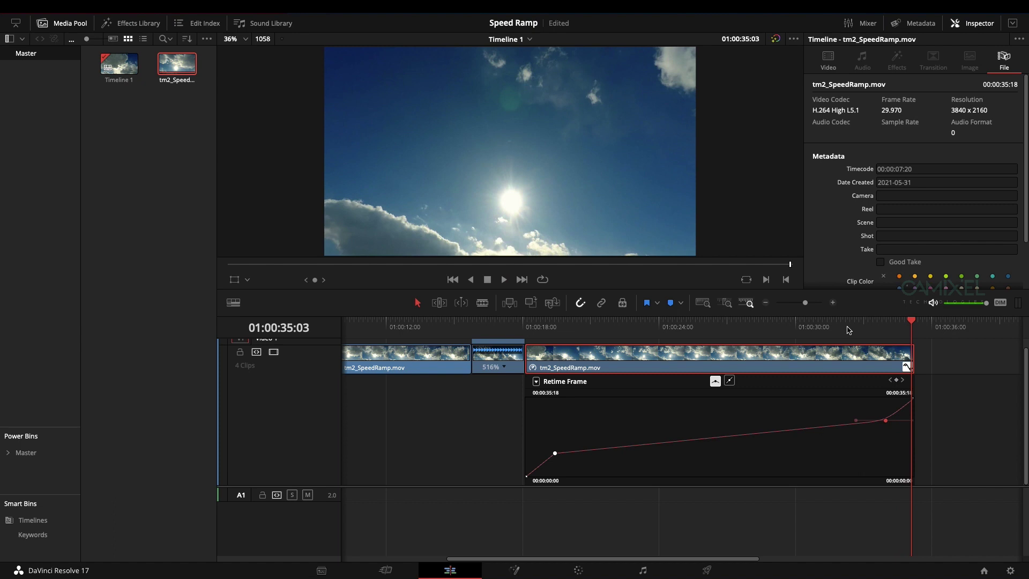
{"action": "left_click", "coordinate": [555, 453]}
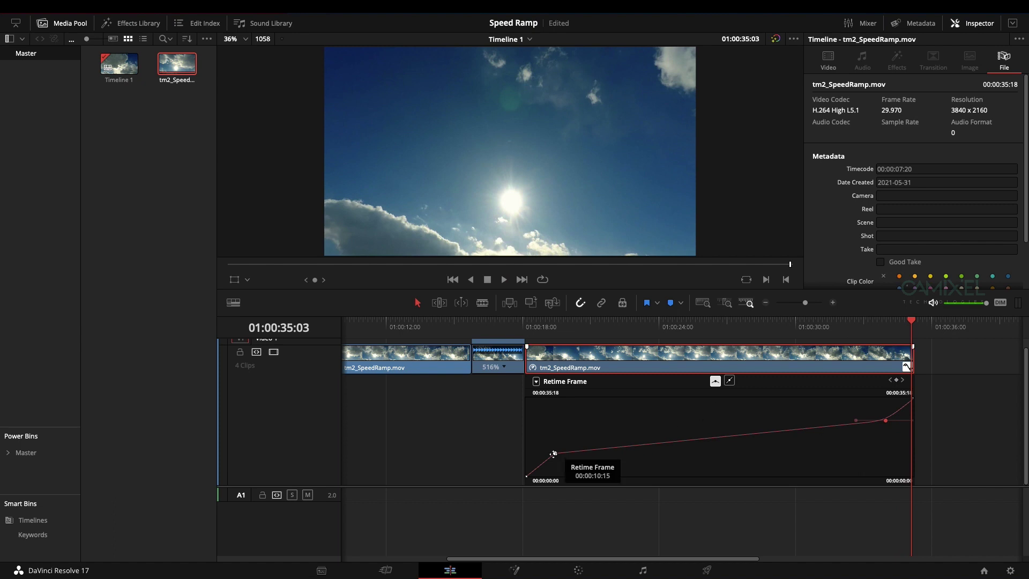
Smooth the earlier keyframe with a longer ease, preview from 01:00:18:04, and save the project.
{"action": "left_click", "coordinate": [715, 382]}
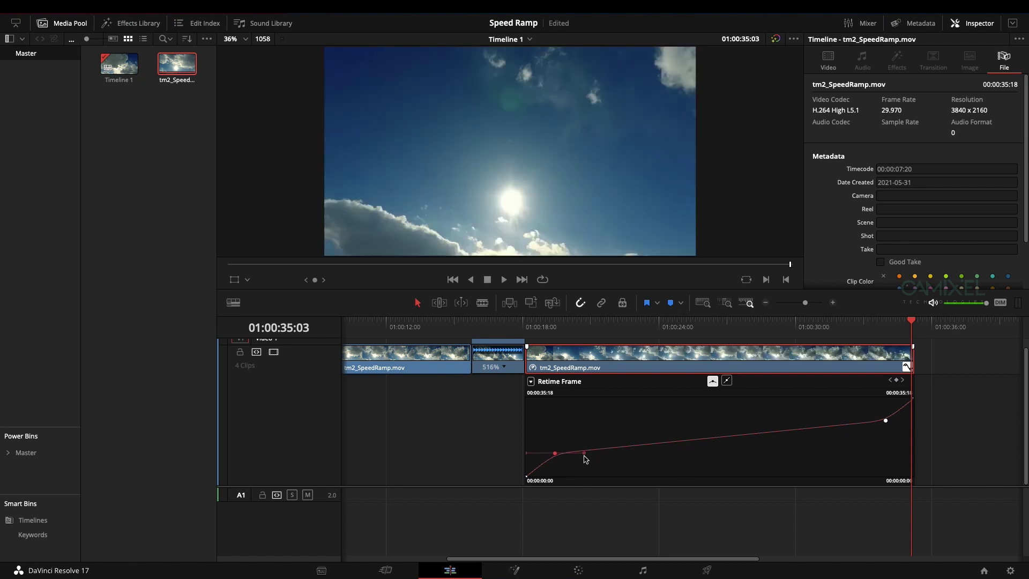
{"action": "left_click_drag", "start_coordinate": [554, 452], "coordinate": [612, 453]}
{"action": "left_click", "coordinate": [529, 326]}
{"action": "key", "text": "space"}
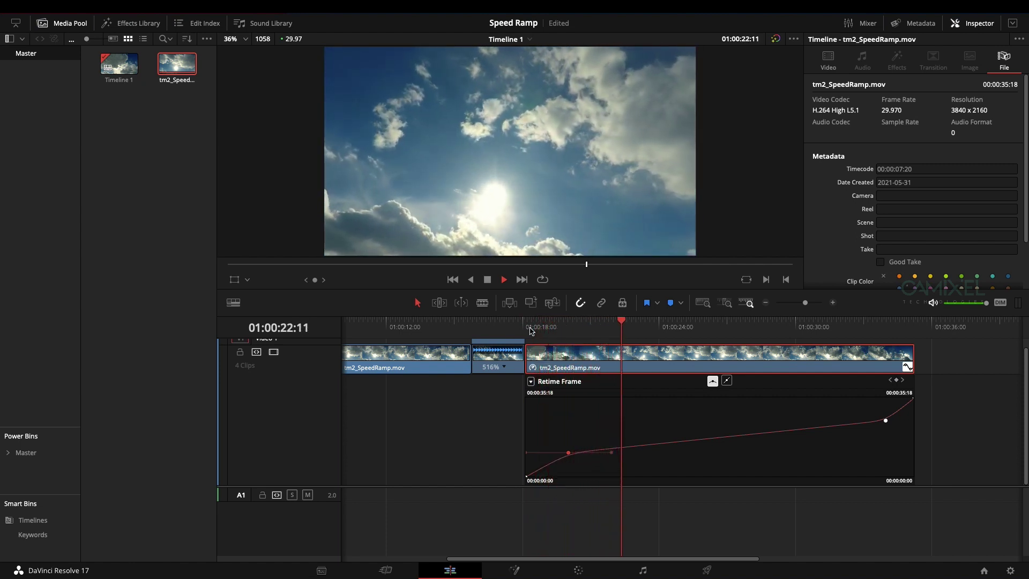
{"action": "key", "text": "space"}
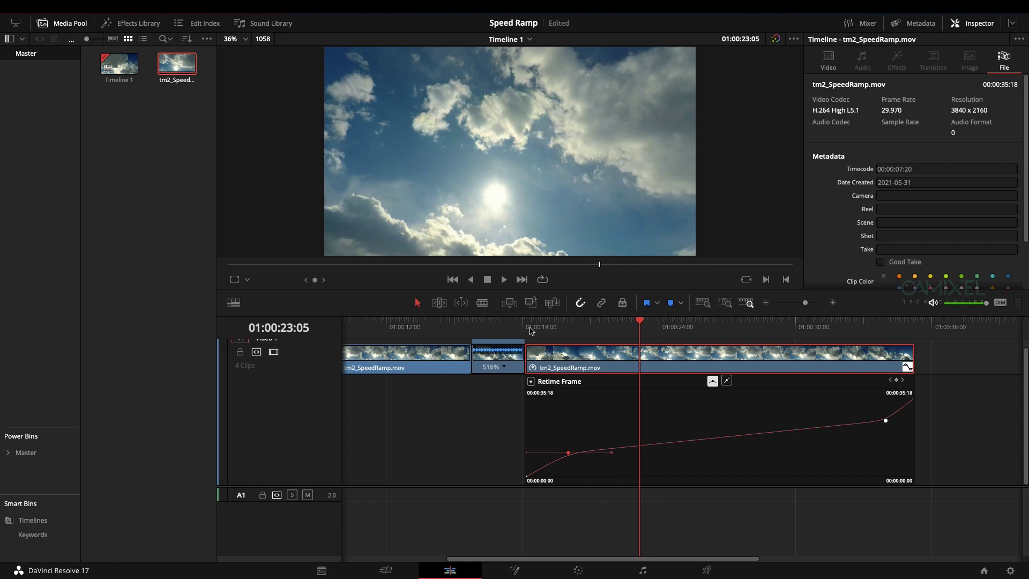
{"action": "key", "text": "ctrl+s"}
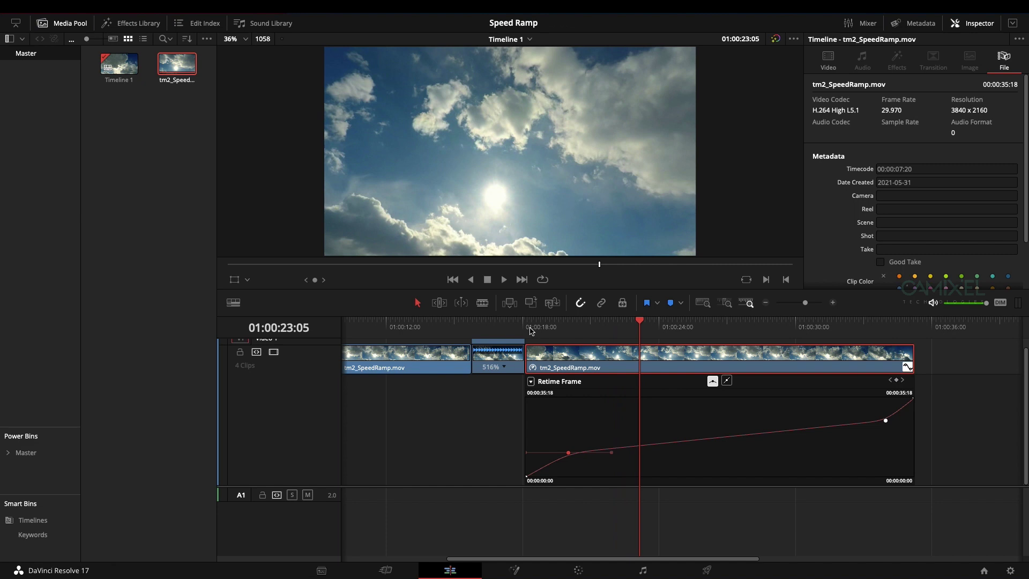